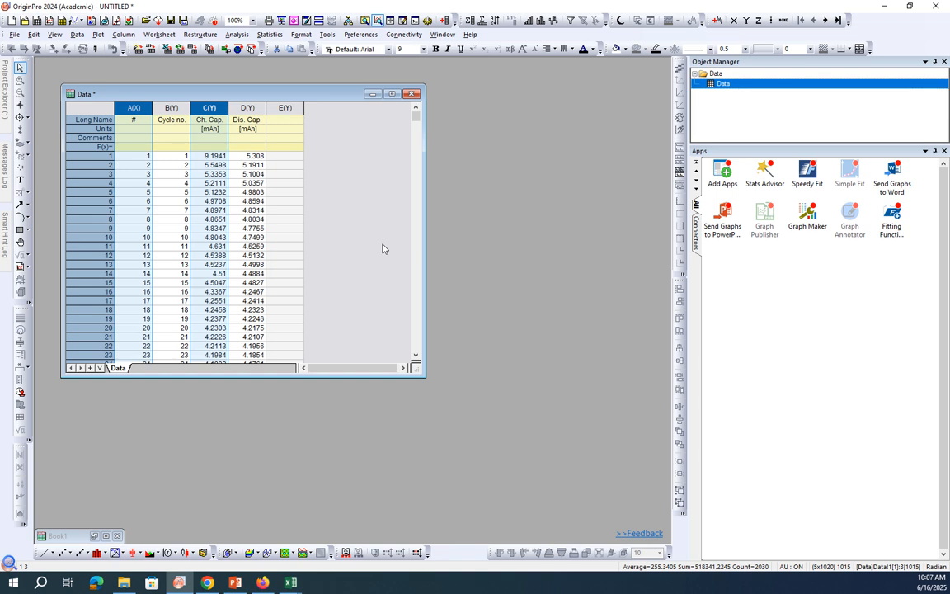
# Plot the selected Ch. Cap. column against # as a line-and-symbol graph and maximize the graph window
pyautogui.click(79, 554)
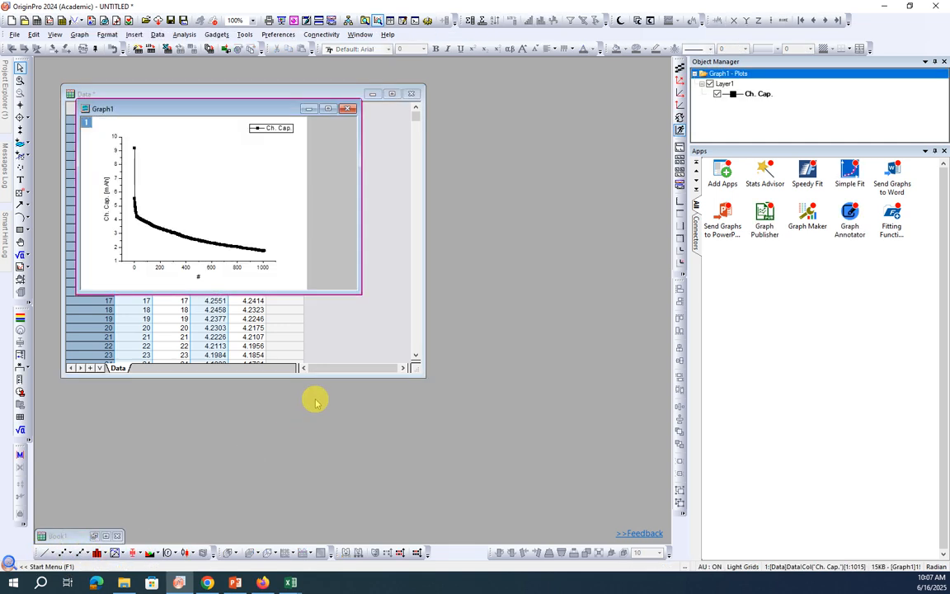
pyautogui.click(328, 108)
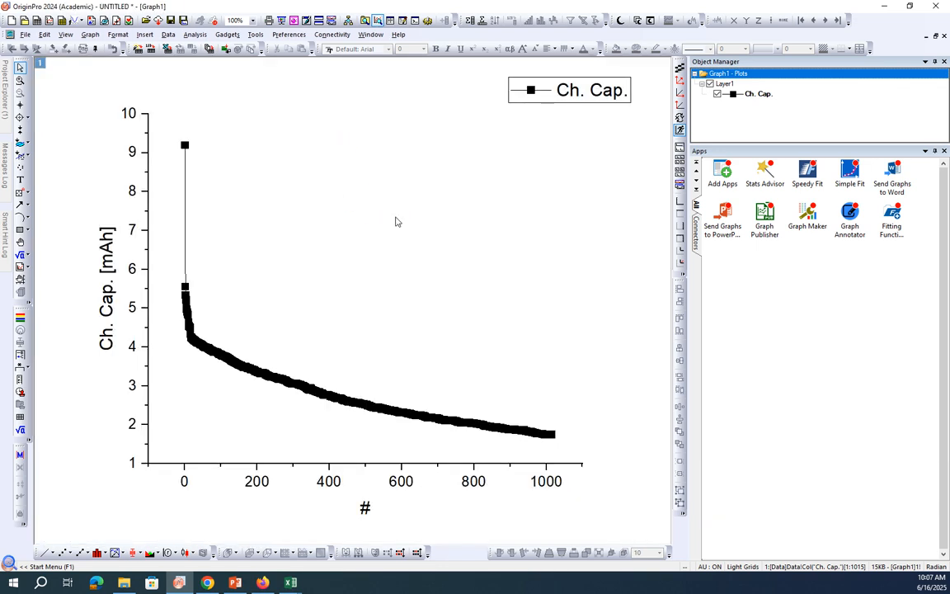
# Add a closed frame around the Ch. Cap. plot and delete the legend
pyautogui.click(395, 219)
pyautogui.click(420, 181)
pyautogui.click(587, 324)
pyautogui.click(615, 99)
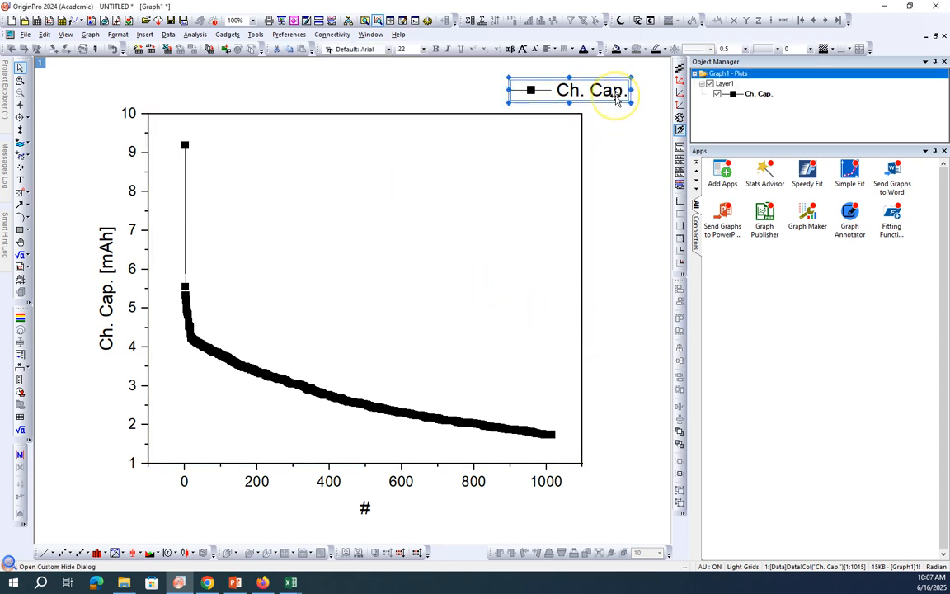
pyautogui.press('Delete')
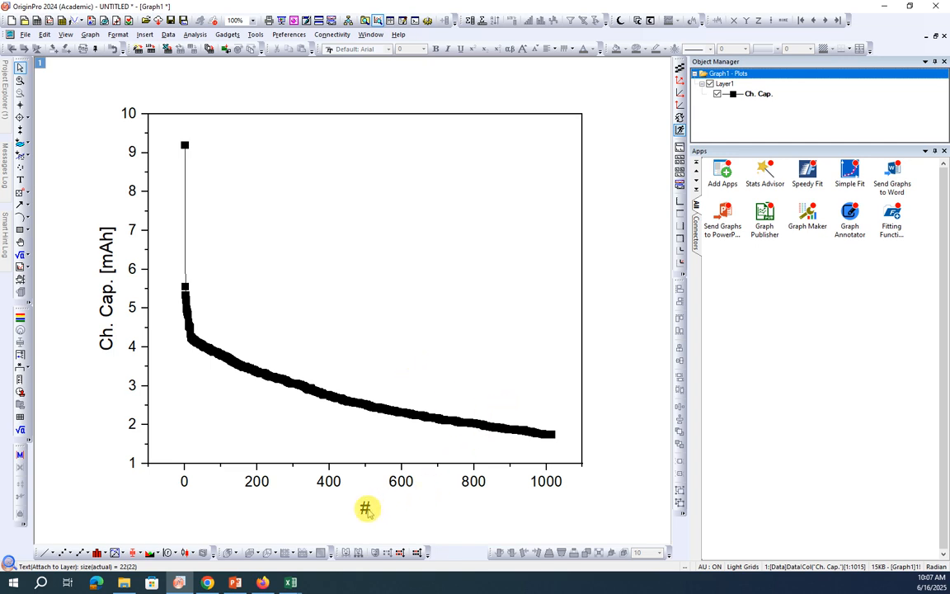
pyautogui.click(382, 424)
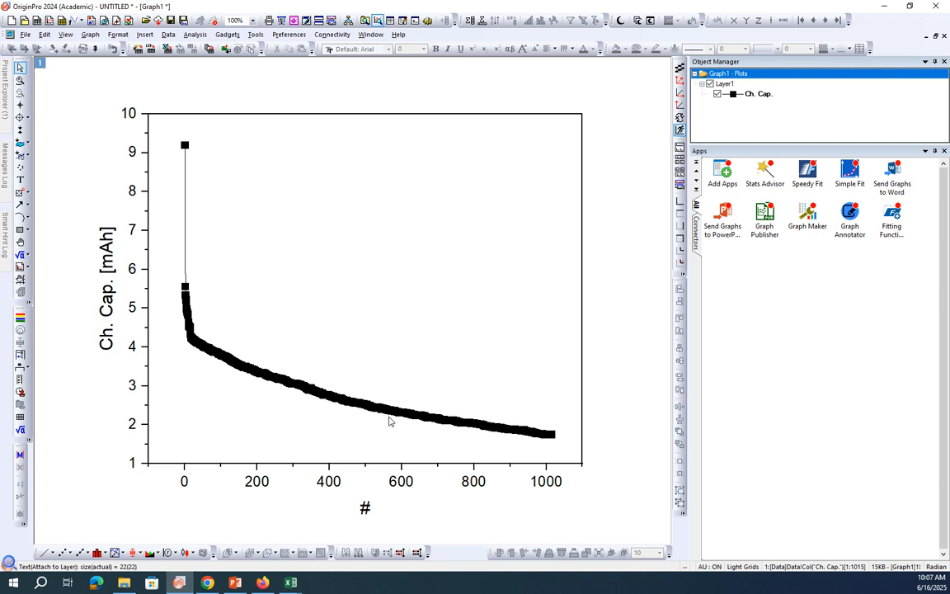
pyautogui.click(394, 411)
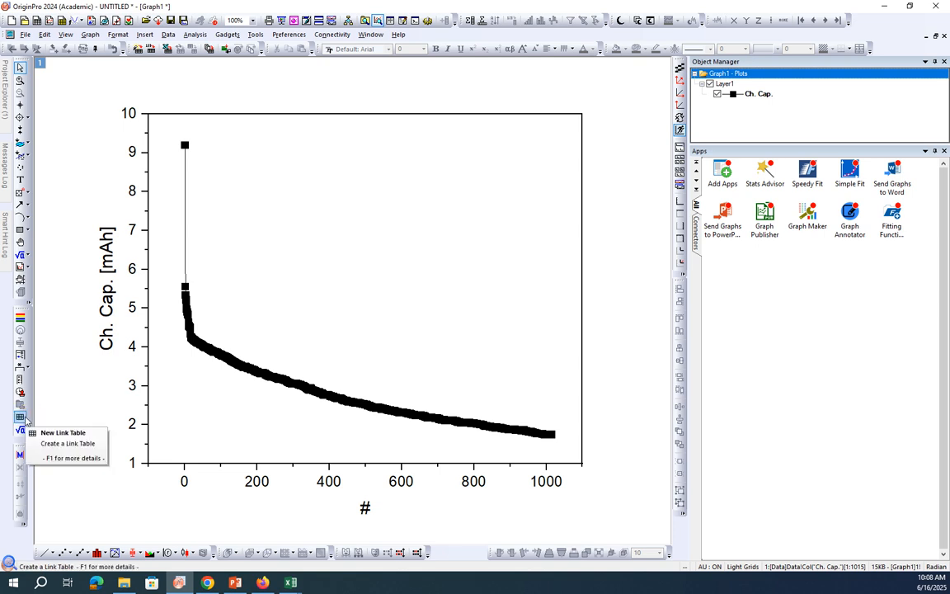
# Insert a linked table titled Data with 4 columns and 9 rows into the graph layer
pyautogui.click(19, 416)
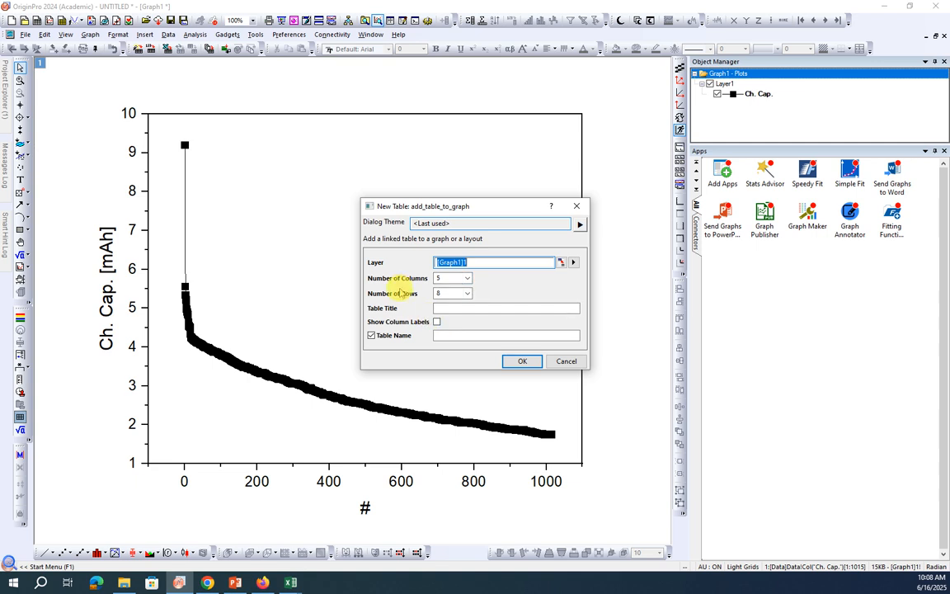
pyautogui.click(467, 279)
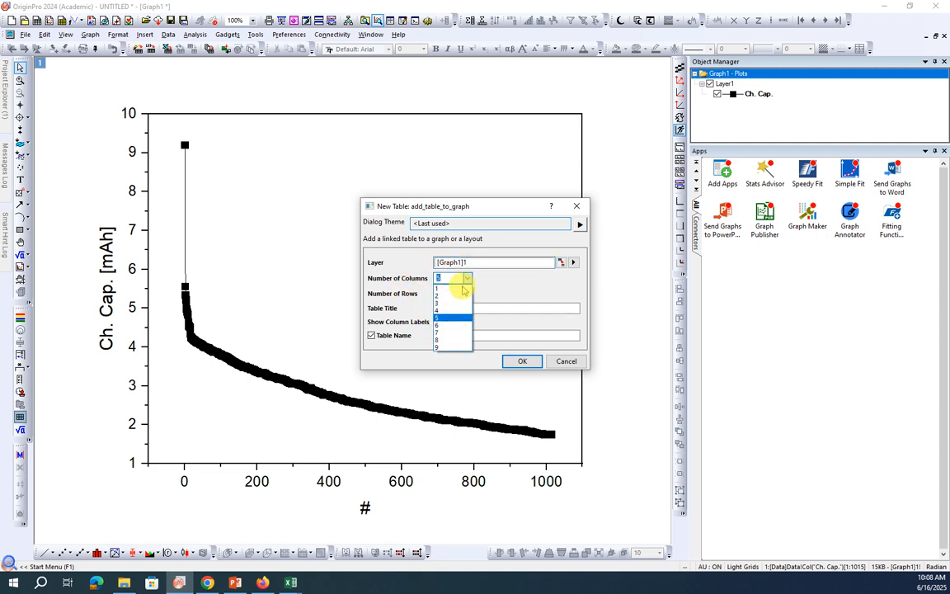
pyautogui.click(460, 310)
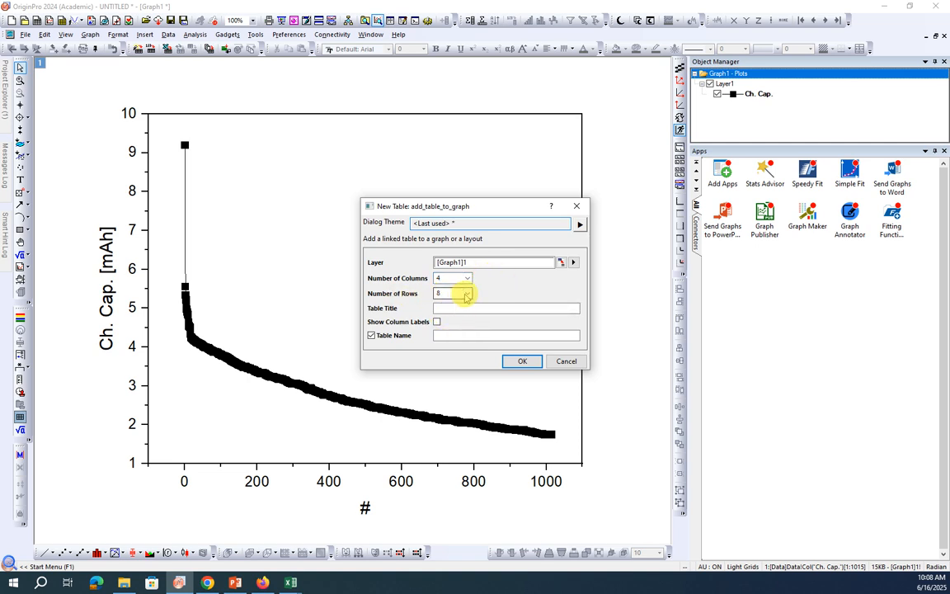
pyautogui.click(467, 294)
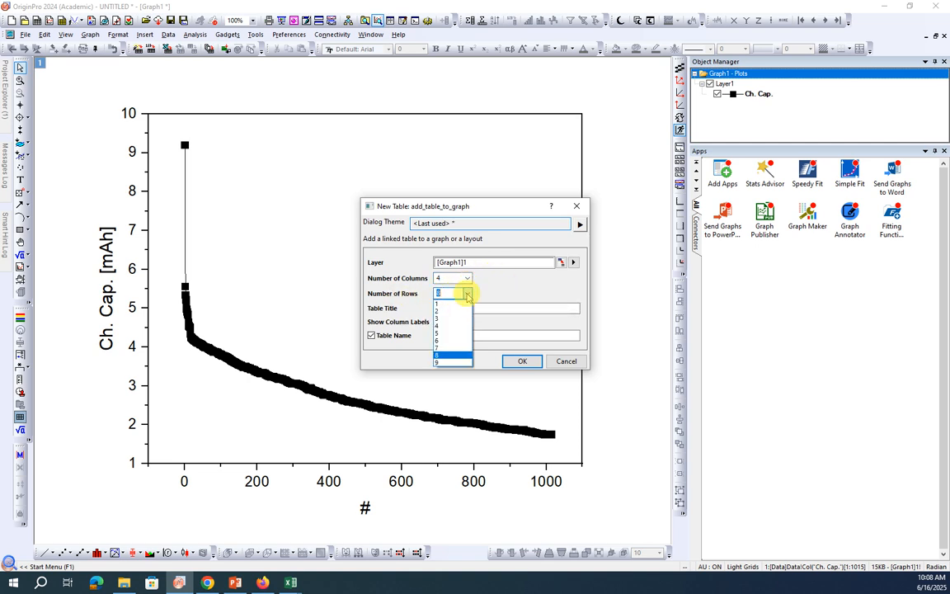
pyautogui.click(452, 364)
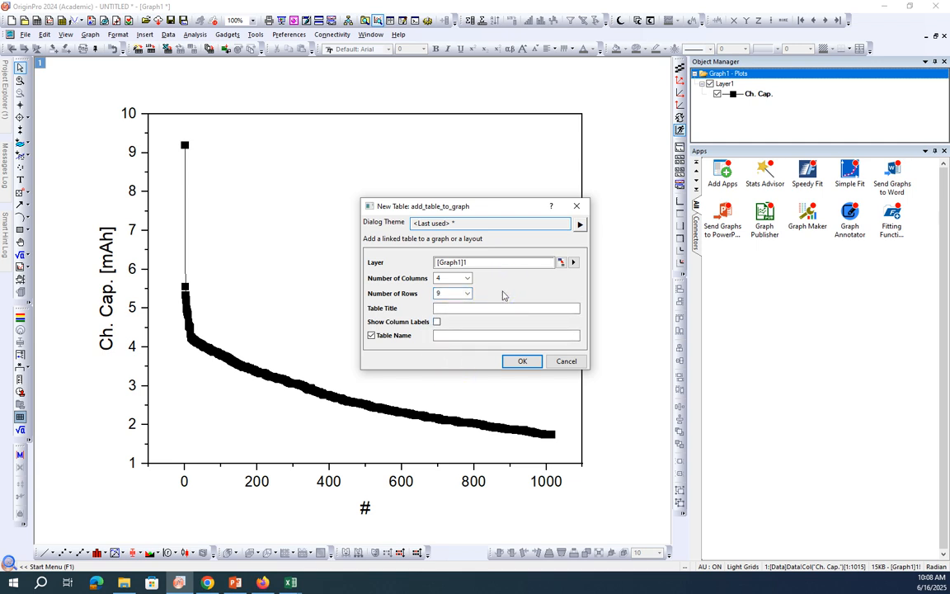
pyautogui.click(472, 309)
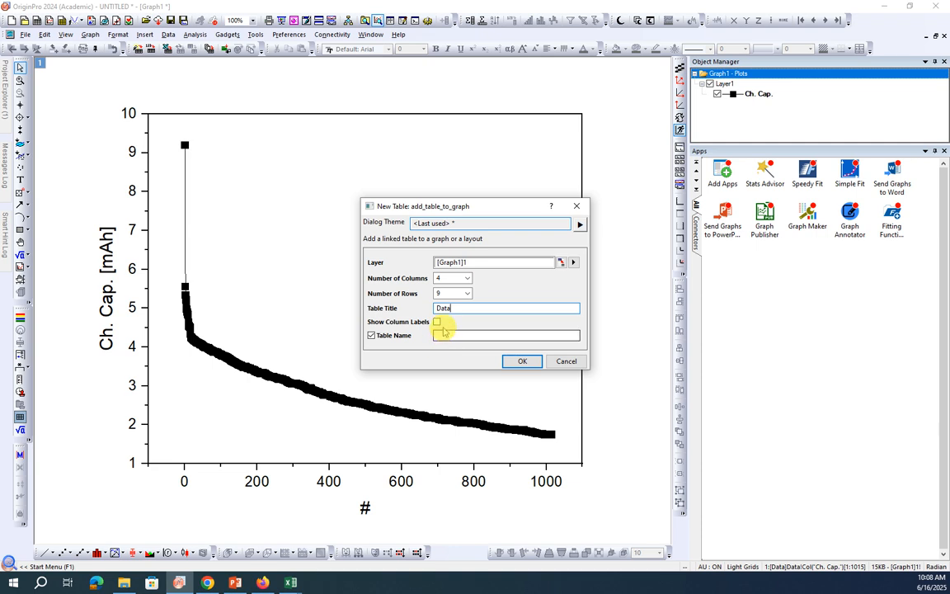
pyautogui.click(522, 363)
# Move the Data table inside the plot frame, about 30% from the layer's left edge and 17% from its top
pyautogui.click(639, 165)
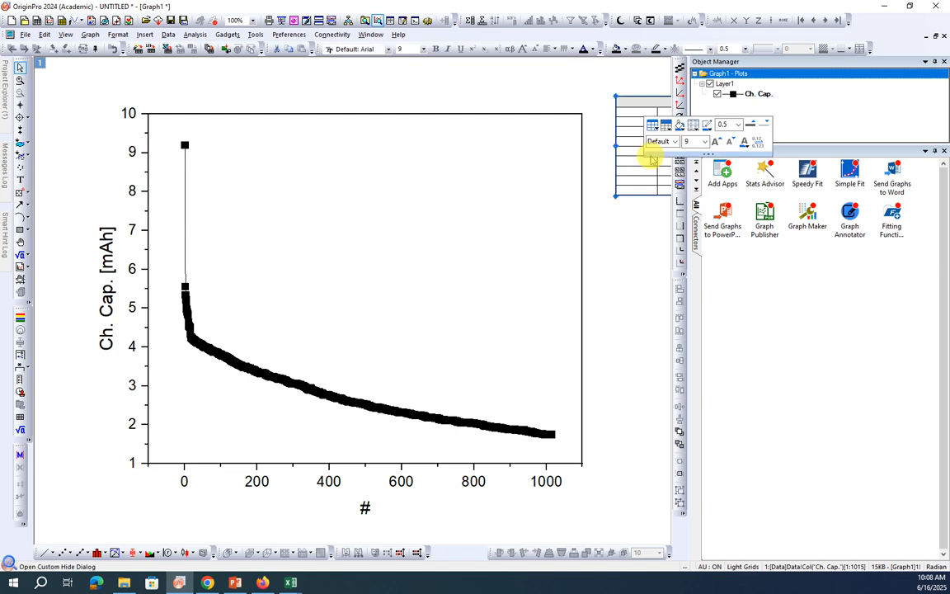
pyautogui.moveTo(639, 167); pyautogui.dragTo(305, 244)
pyautogui.click(409, 286)
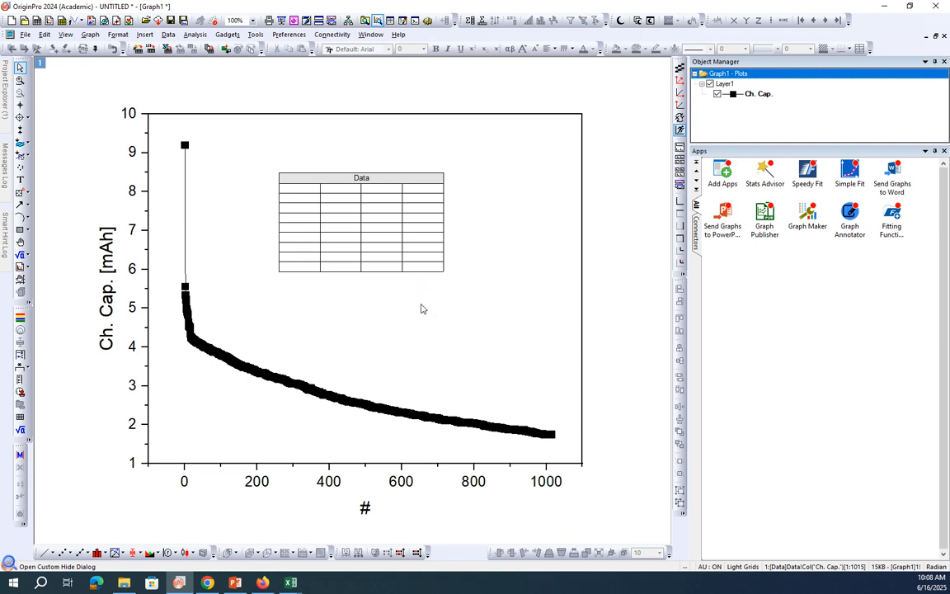
pyautogui.click(422, 308)
pyautogui.click(424, 306)
# Set the border width of the Data table to 3
pyautogui.click(411, 244)
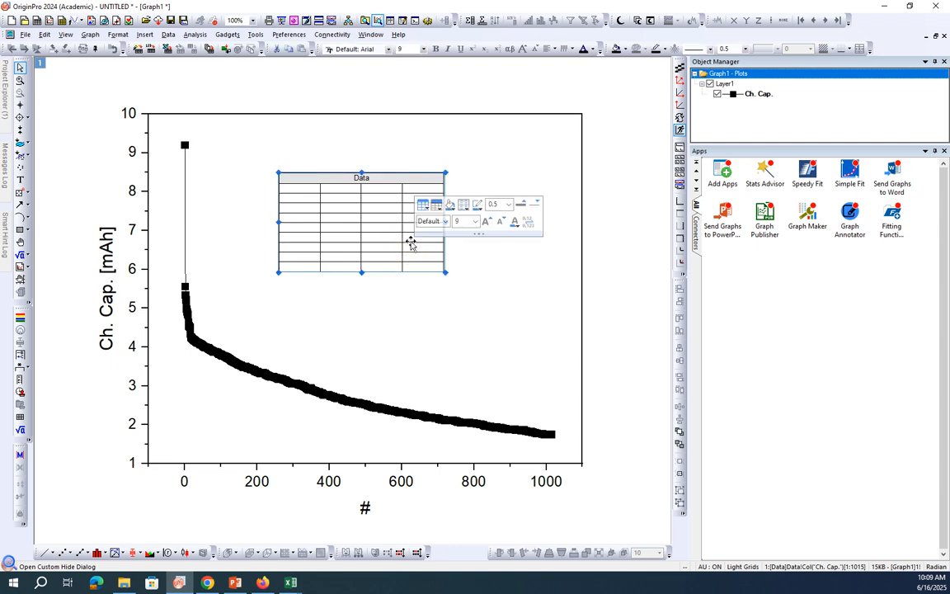
pyautogui.click(474, 223)
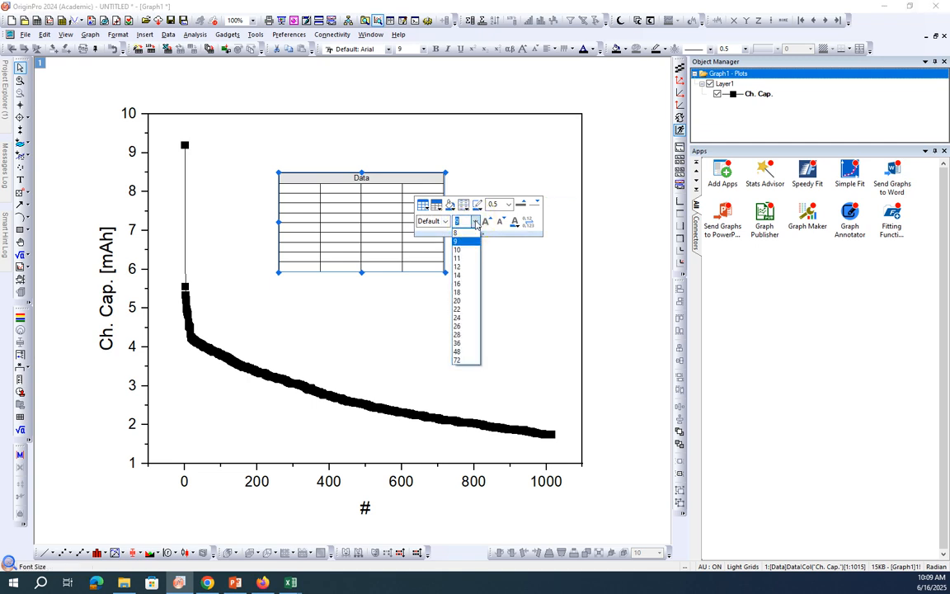
pyautogui.click(475, 222)
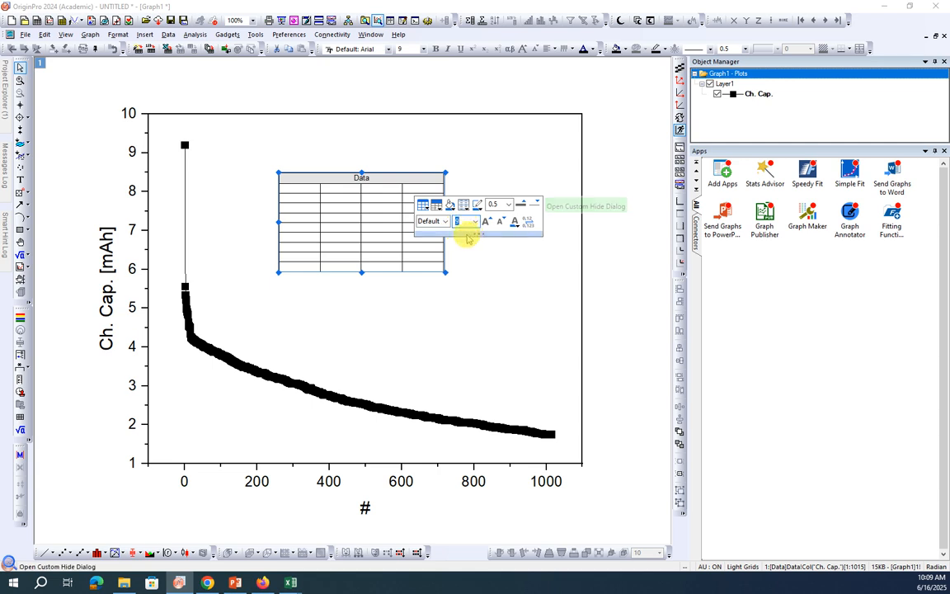
pyautogui.click(507, 205)
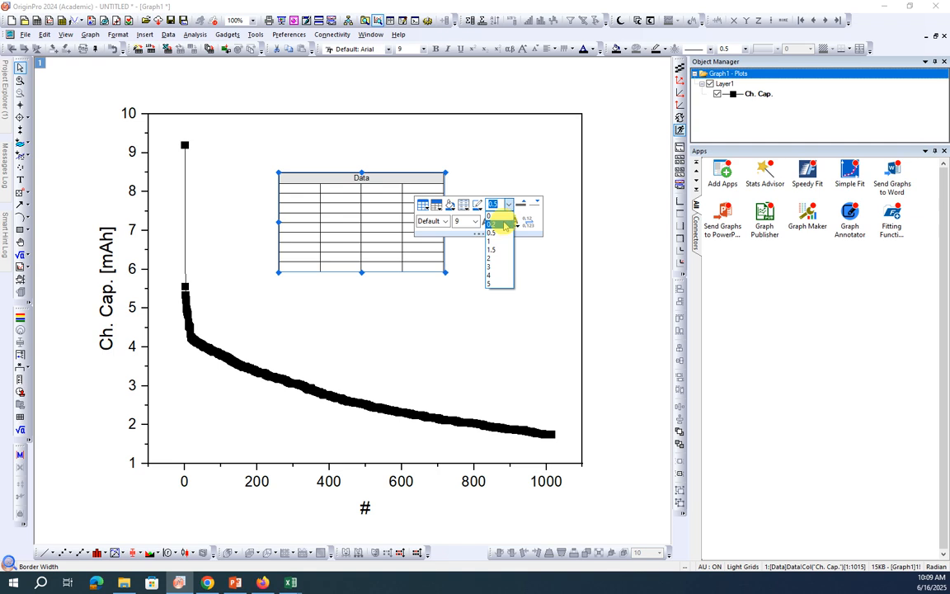
pyautogui.click(499, 266)
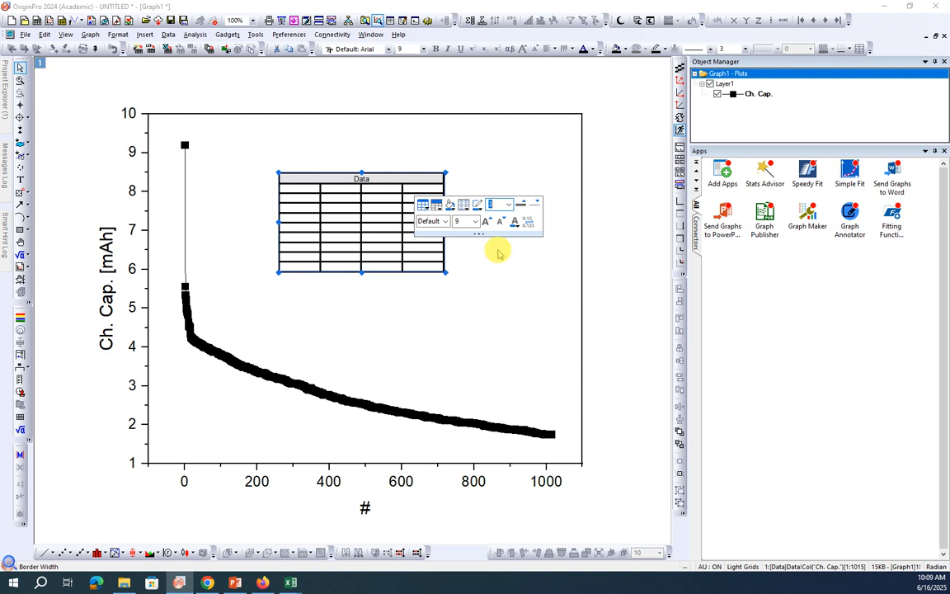
# Change the border color of the Data table to magenta
pyautogui.click(478, 205)
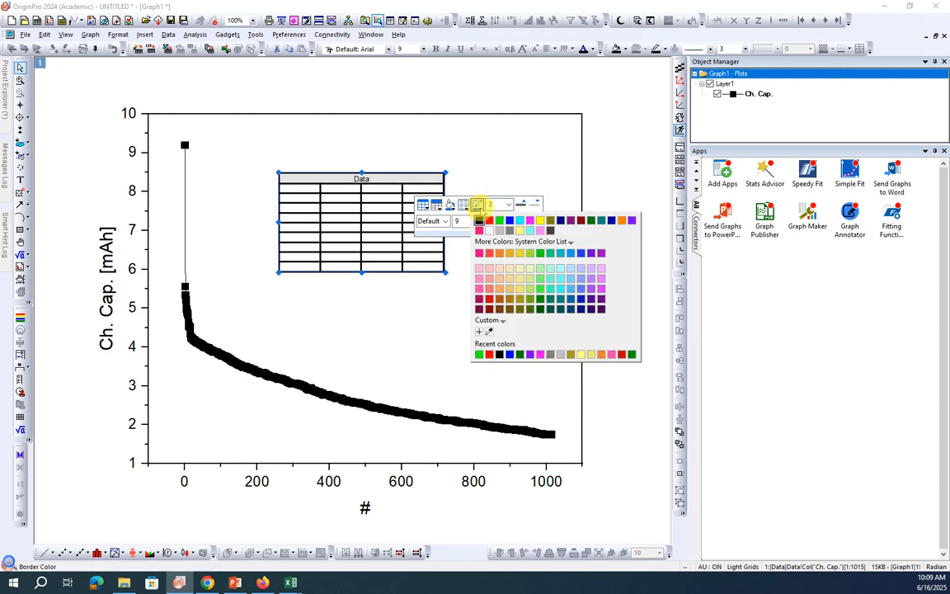
pyautogui.click(509, 221)
pyautogui.click(479, 206)
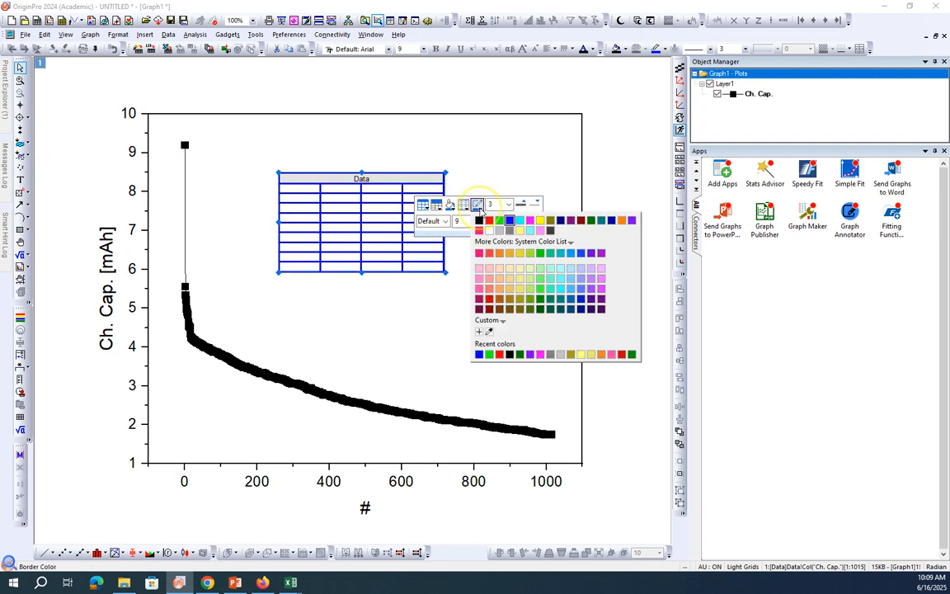
pyautogui.click(528, 221)
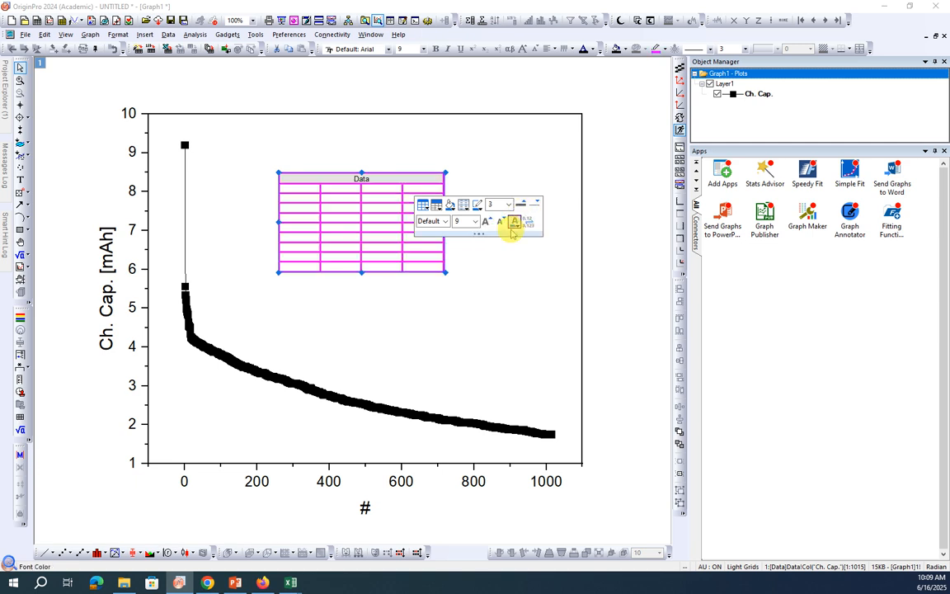
# Look through the Data table's banded-row colors, mini toolbar options, and its dimension, image and programming properties
pyautogui.click(464, 207)
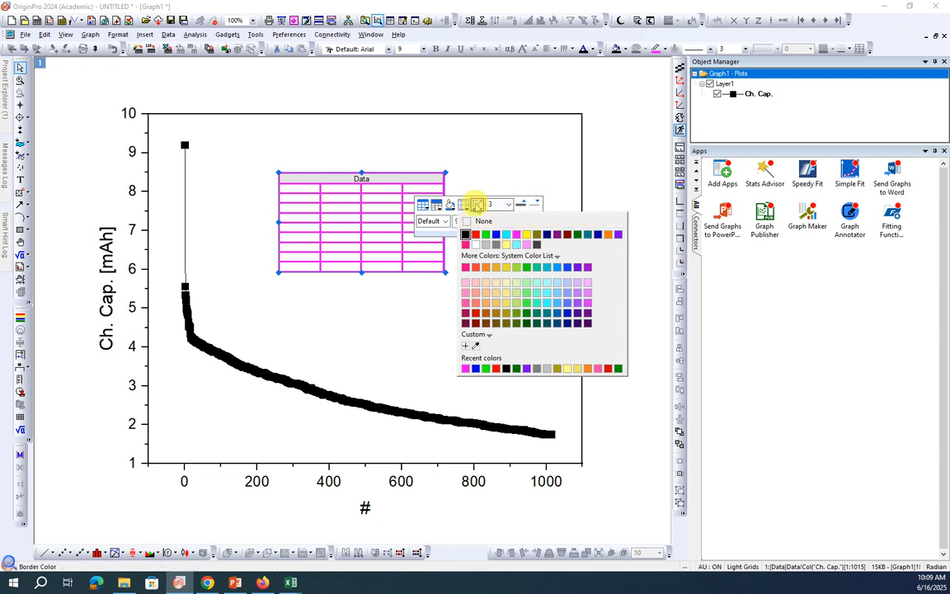
pyautogui.click(447, 236)
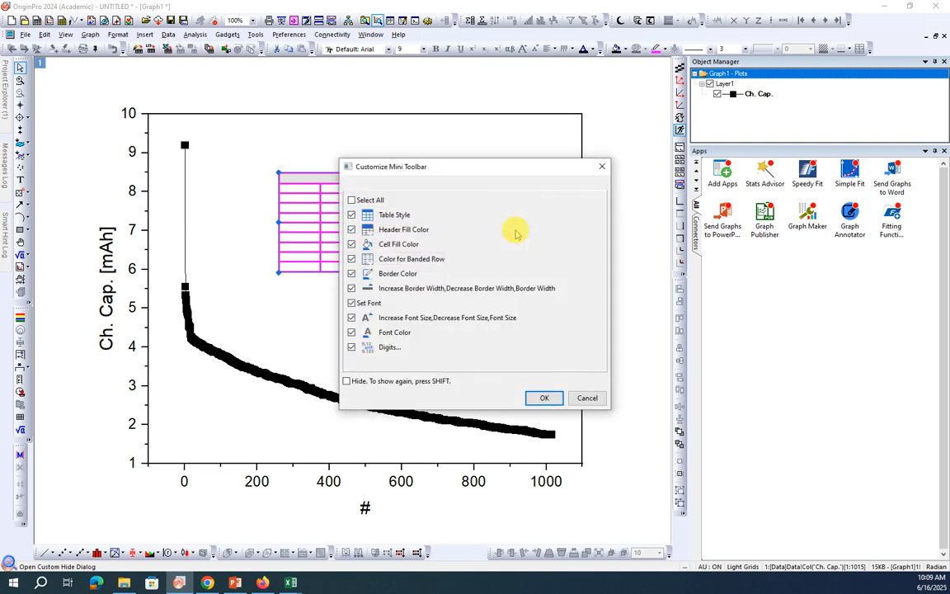
pyautogui.click(545, 397)
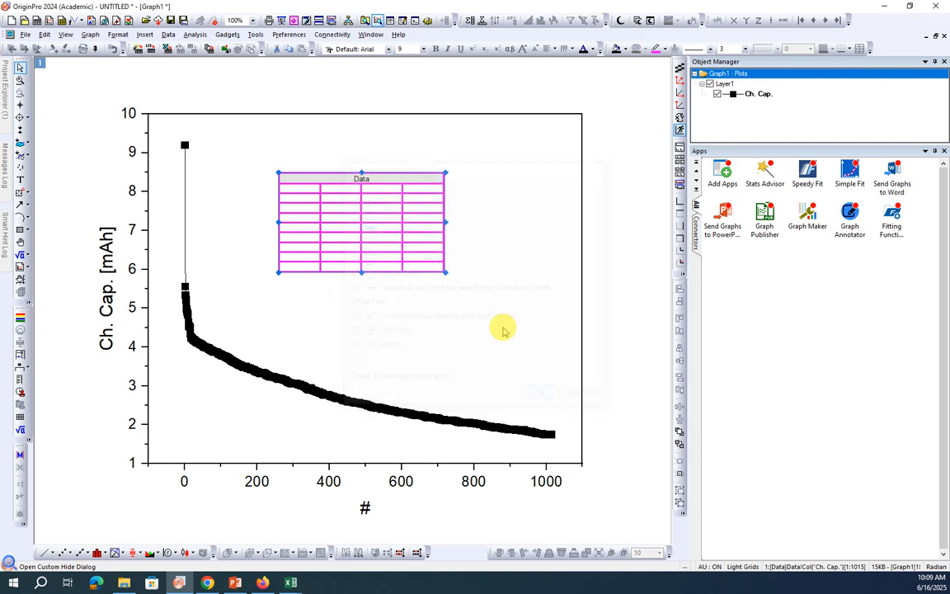
pyautogui.rightClick(408, 236)
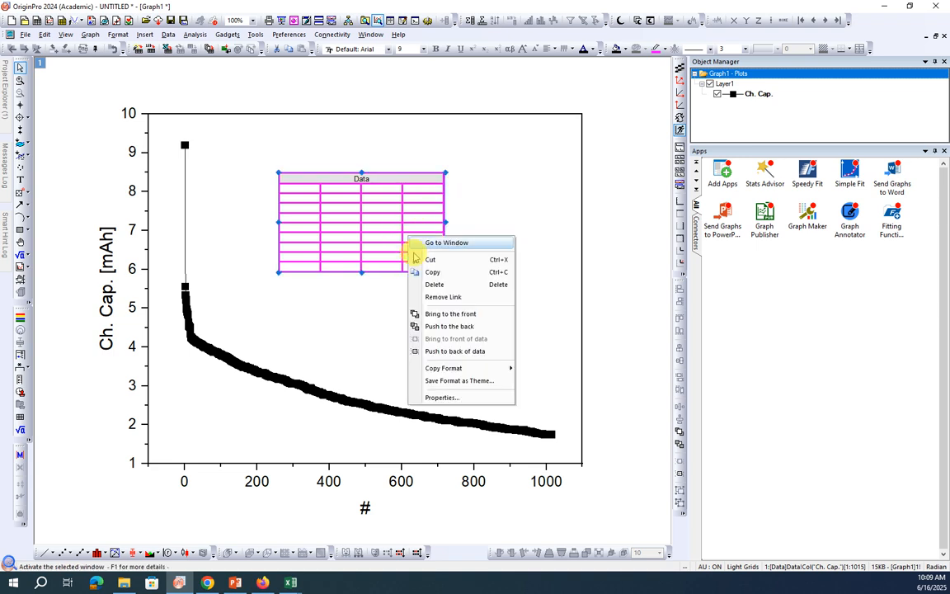
pyautogui.click(443, 398)
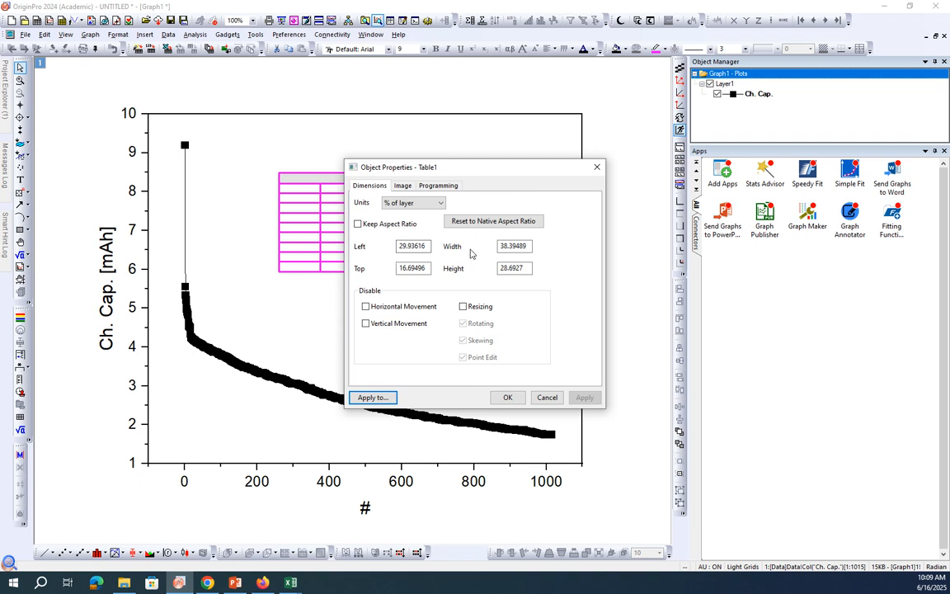
pyautogui.click(402, 185)
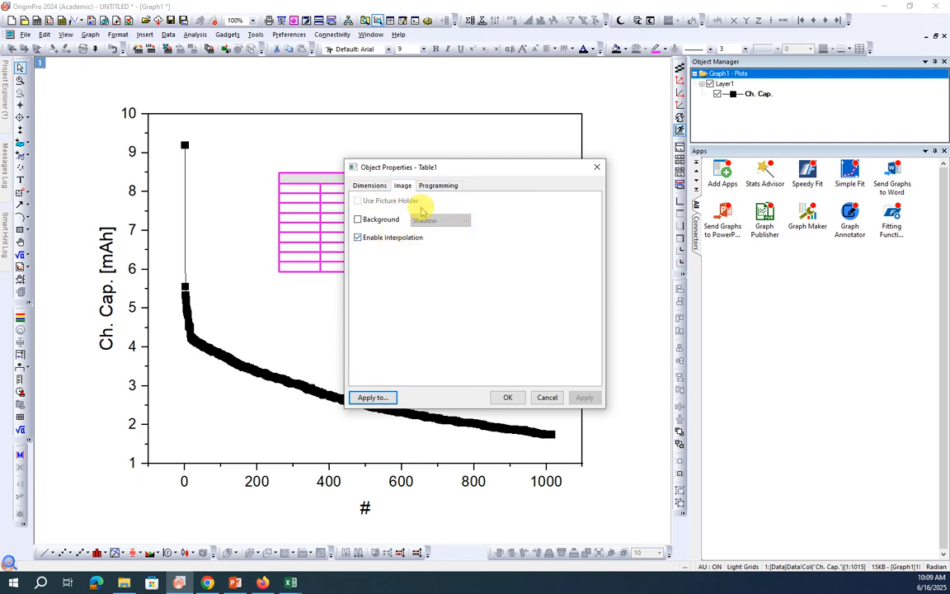
pyautogui.click(435, 186)
pyautogui.click(367, 186)
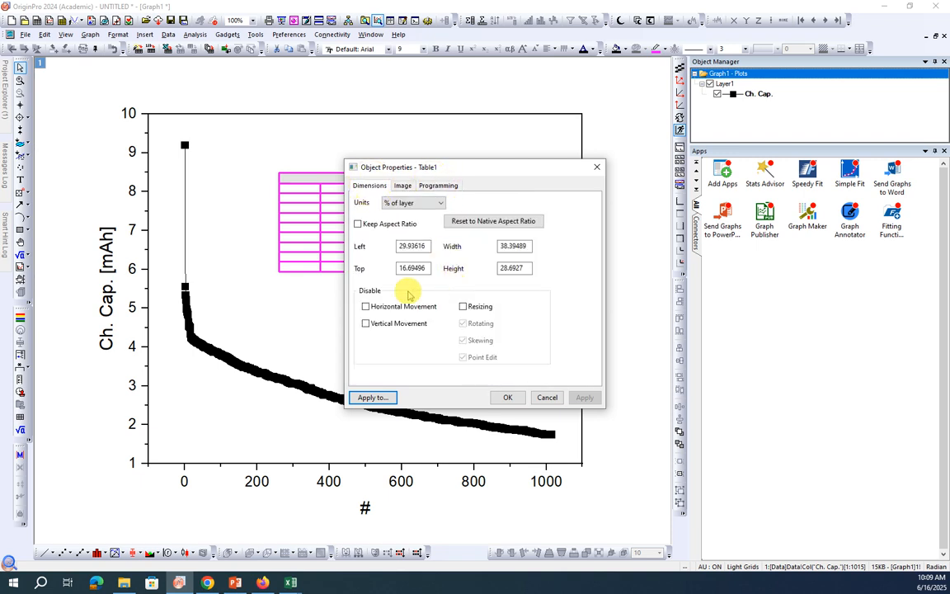
pyautogui.click(507, 398)
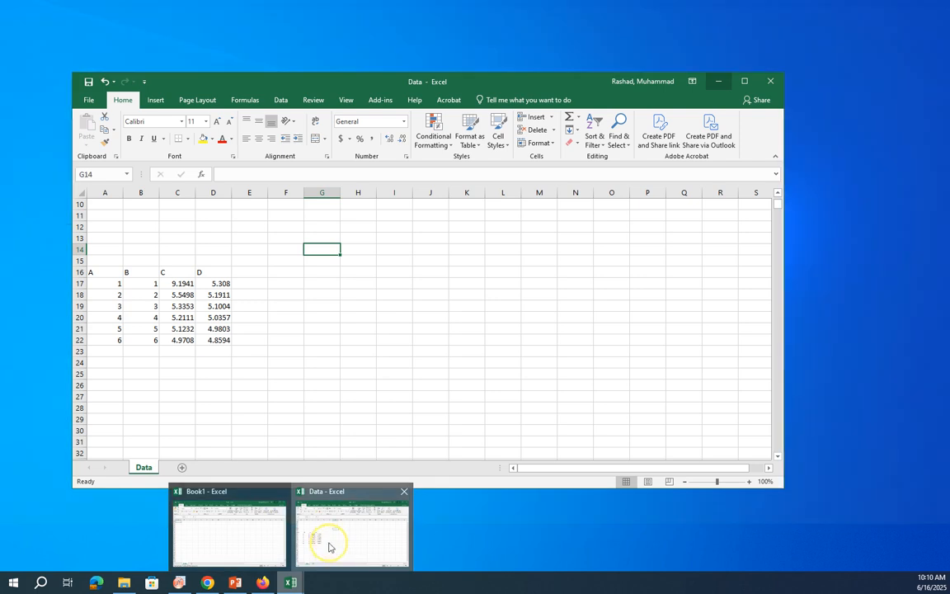
# Copy cells A16:D22 from the Data workbook in Excel and return to the graph in OriginPro
pyautogui.click(322, 544)
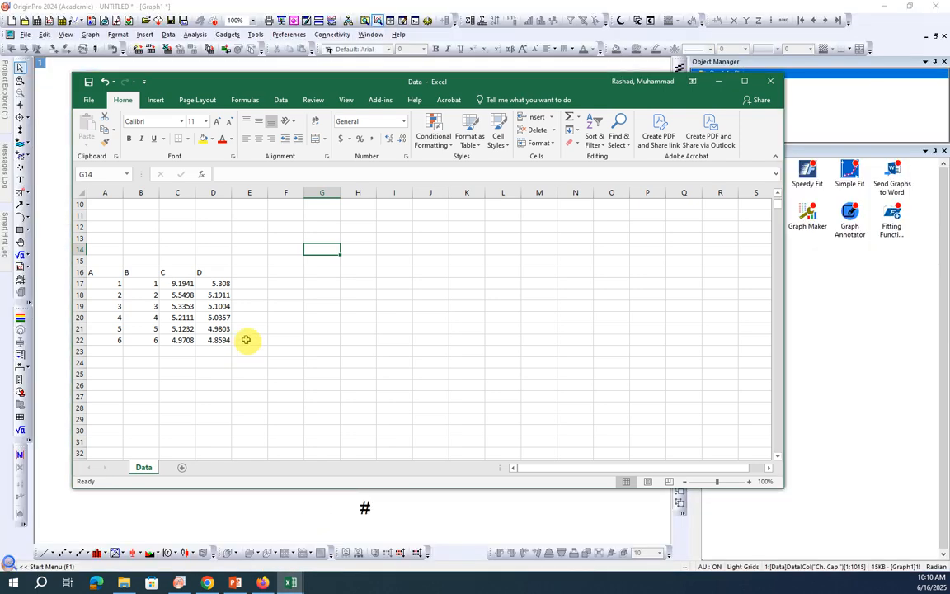
pyautogui.click(272, 340)
pyautogui.moveTo(104, 275); pyautogui.dragTo(223, 344)
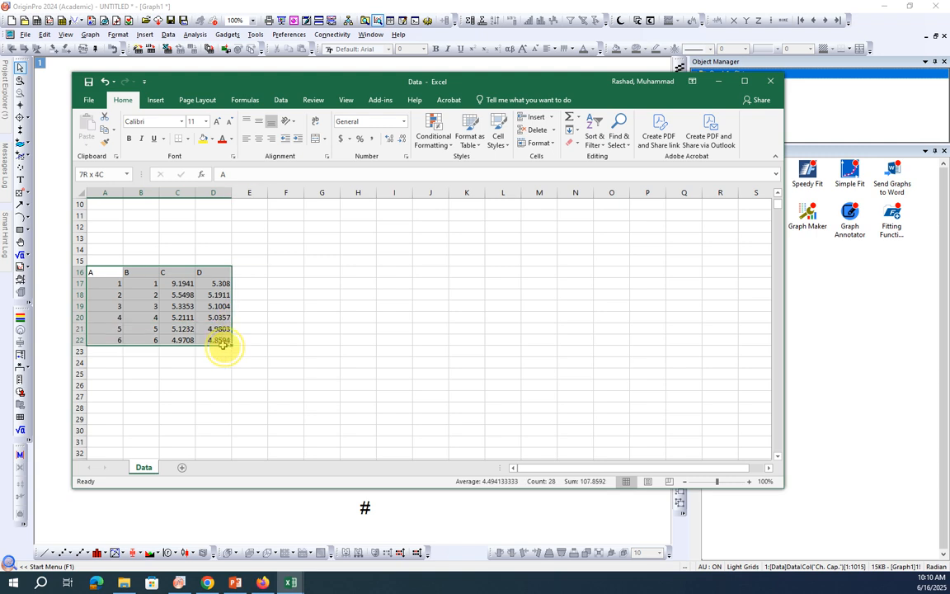
pyautogui.rightClick(213, 333)
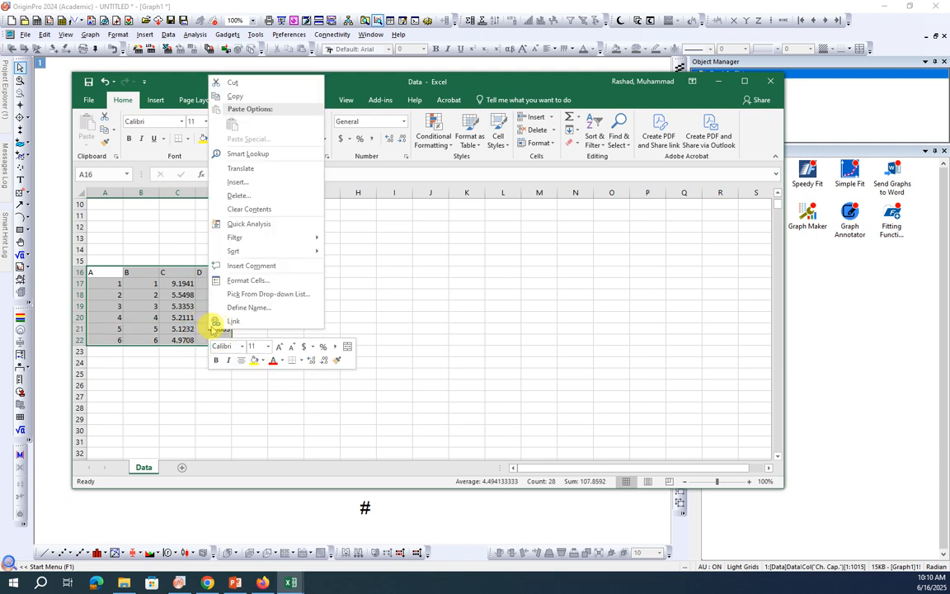
pyautogui.click(247, 98)
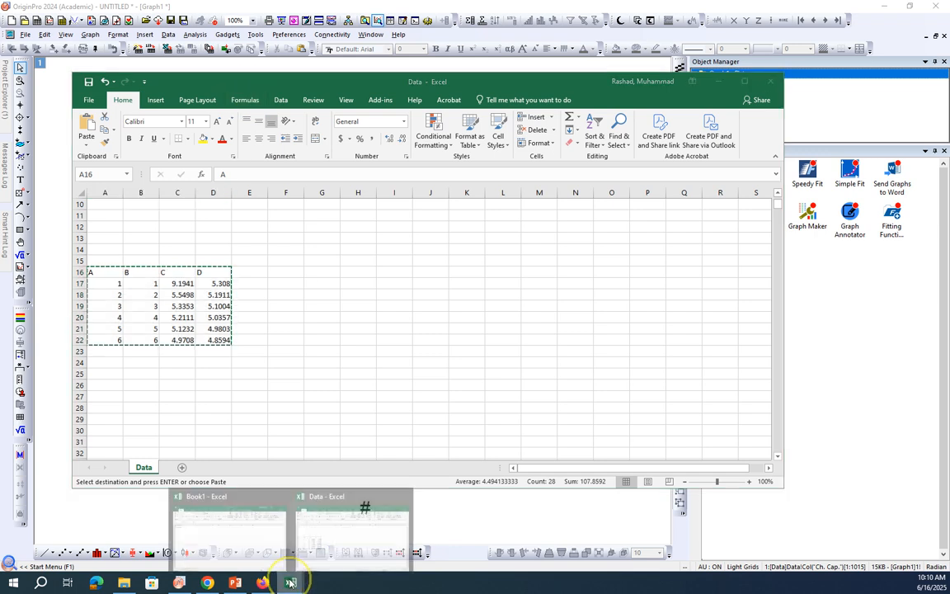
pyautogui.click(178, 582)
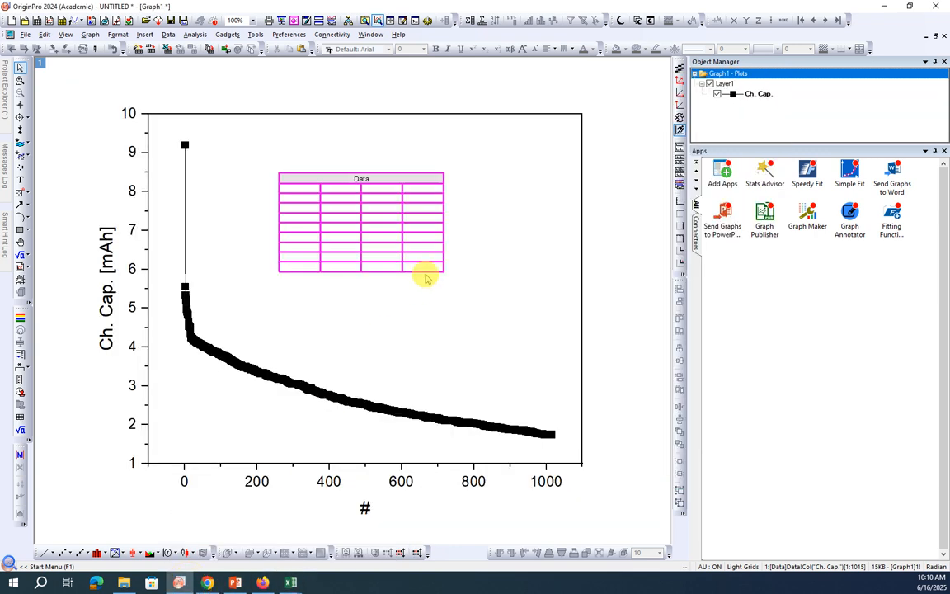
# Open the graph's Data table for editing and paste the copied Excel cells starting at row 1 of column A
pyautogui.doubleClick(396, 213)
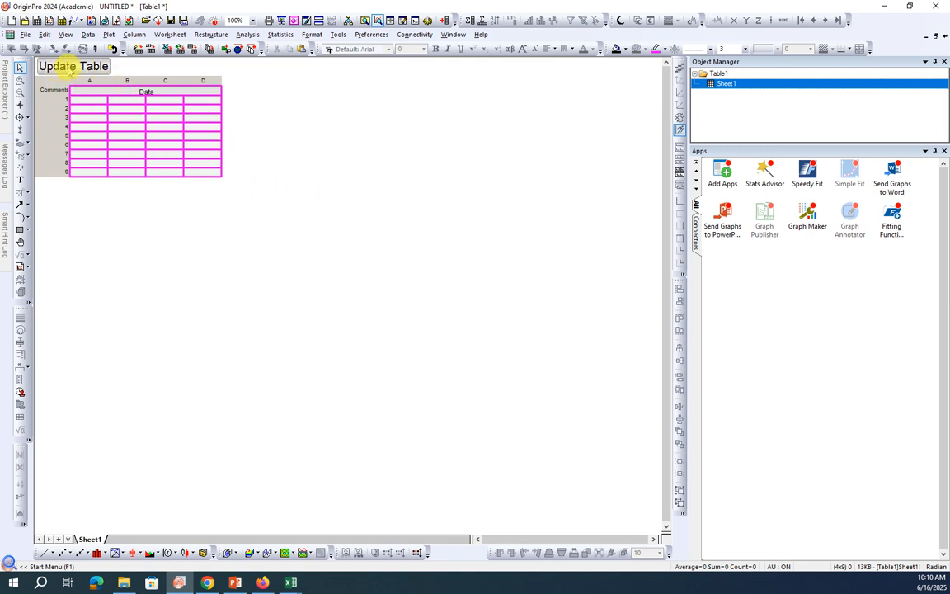
pyautogui.click(92, 103)
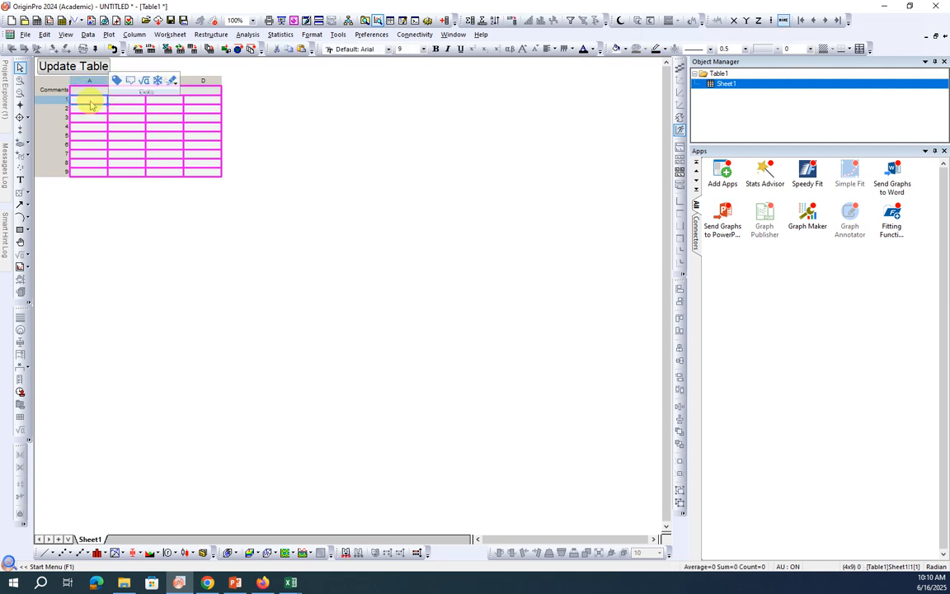
pyautogui.hotkey('ctrl', 'v')
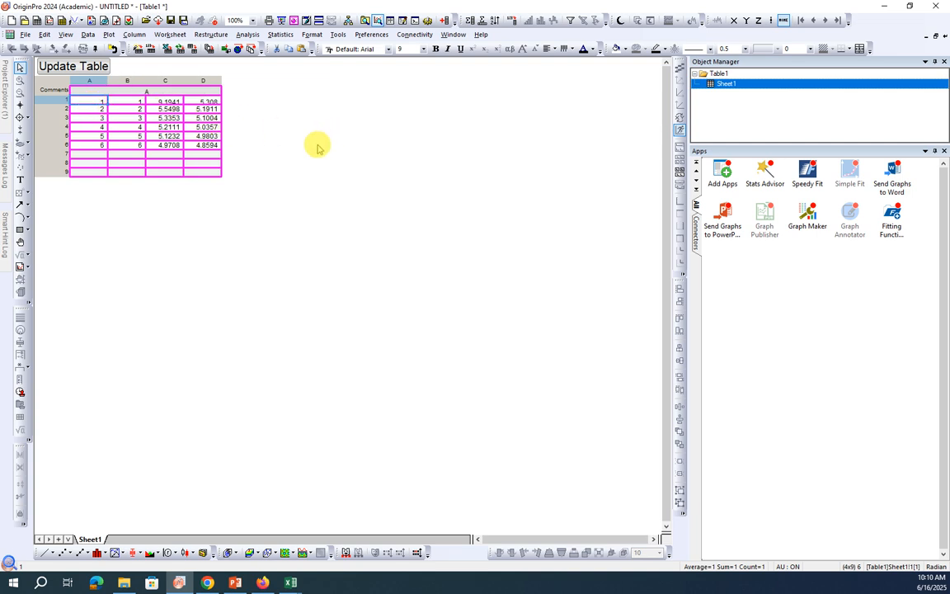
pyautogui.press('Down')
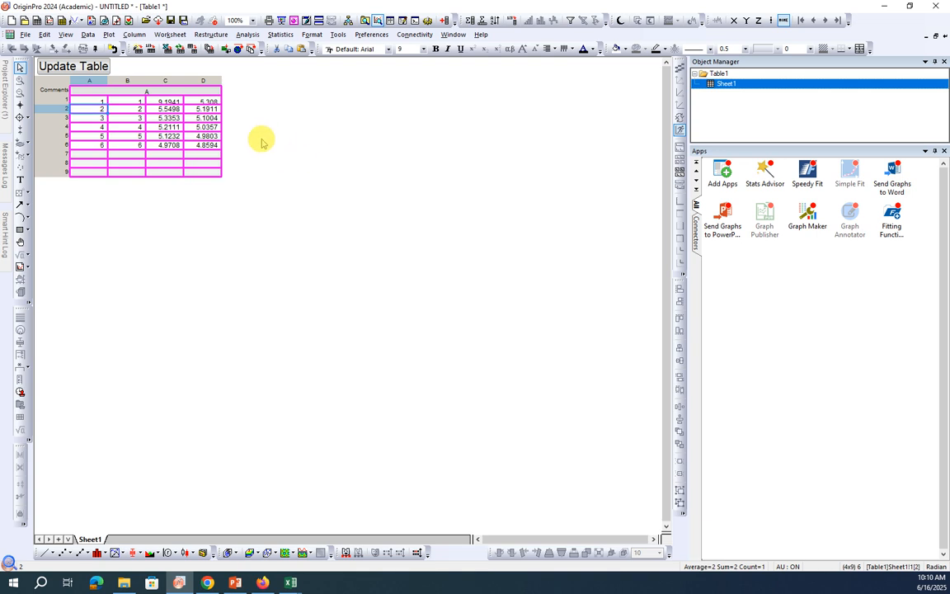
# Close the table worksheet to apply the pasted values and maximize the Graph1 window
pyautogui.click(937, 36)
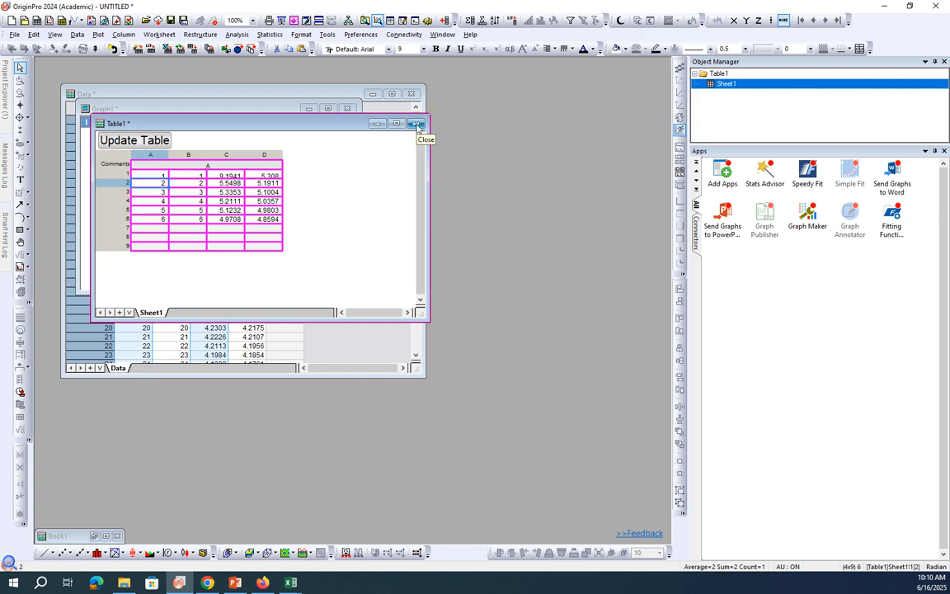
pyautogui.click(417, 125)
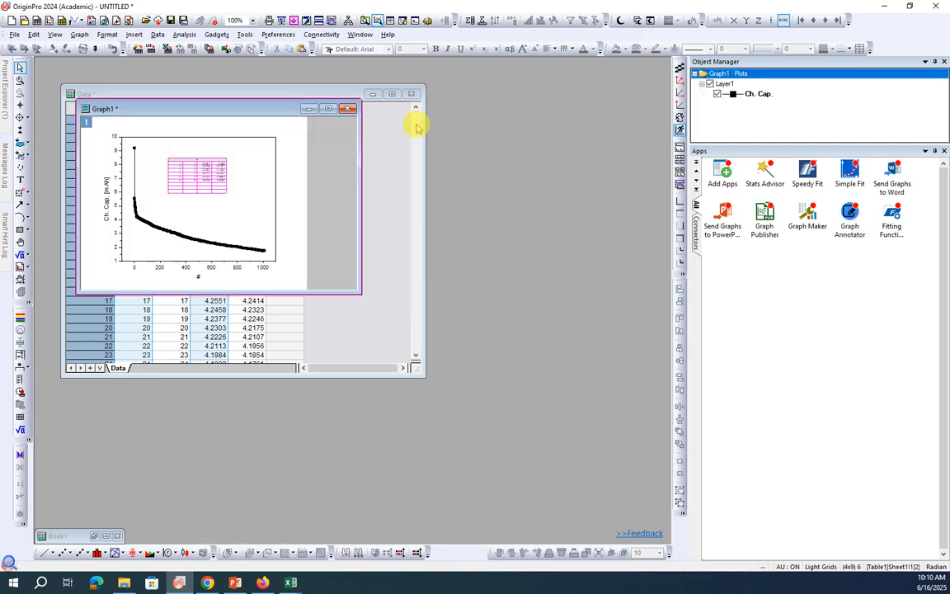
pyautogui.click(328, 109)
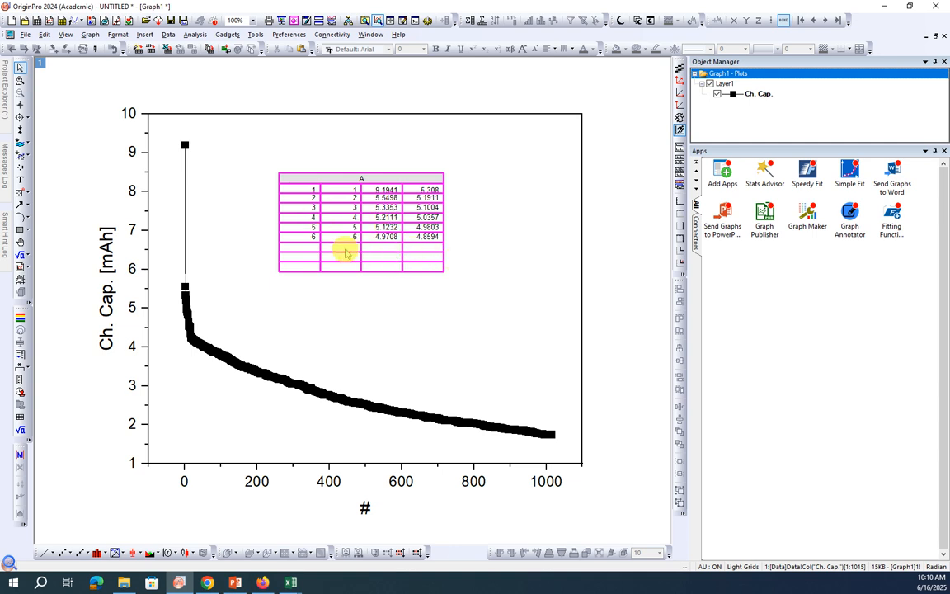
# Reopen the graph's table in a maximized window and enter 5 in rows 7, 8 and 9 of column A
pyautogui.click(284, 225)
pyautogui.doubleClick(314, 251)
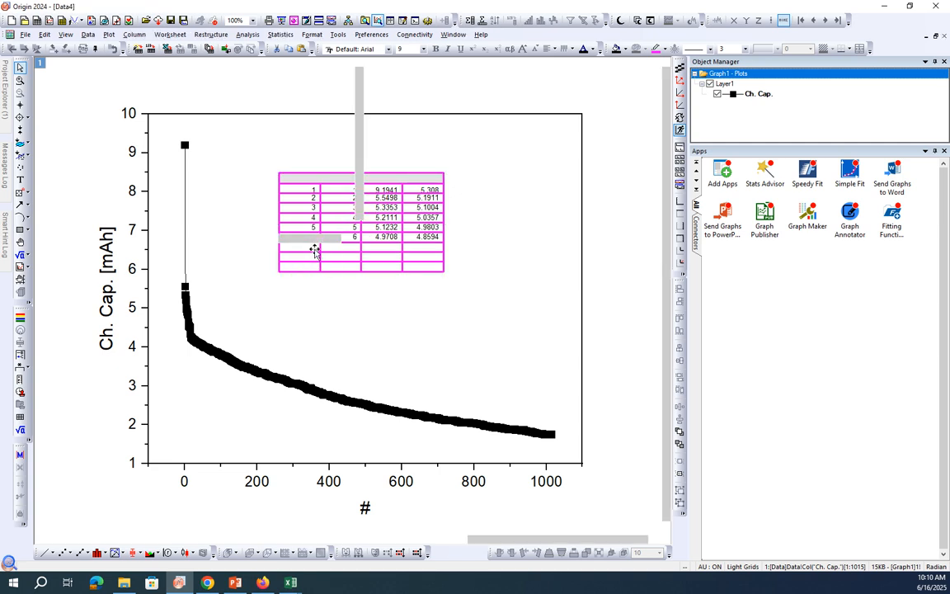
pyautogui.click(396, 124)
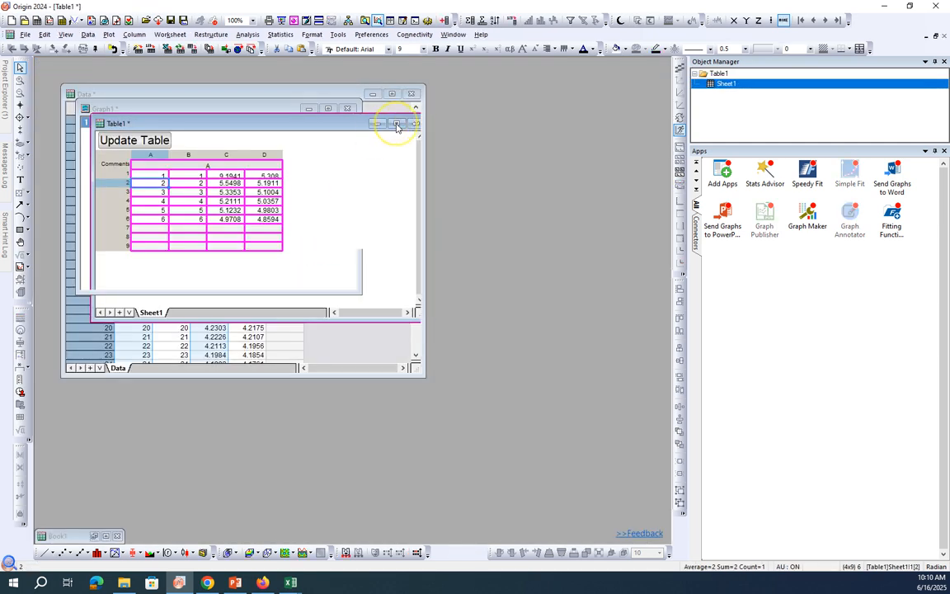
pyautogui.click(104, 155)
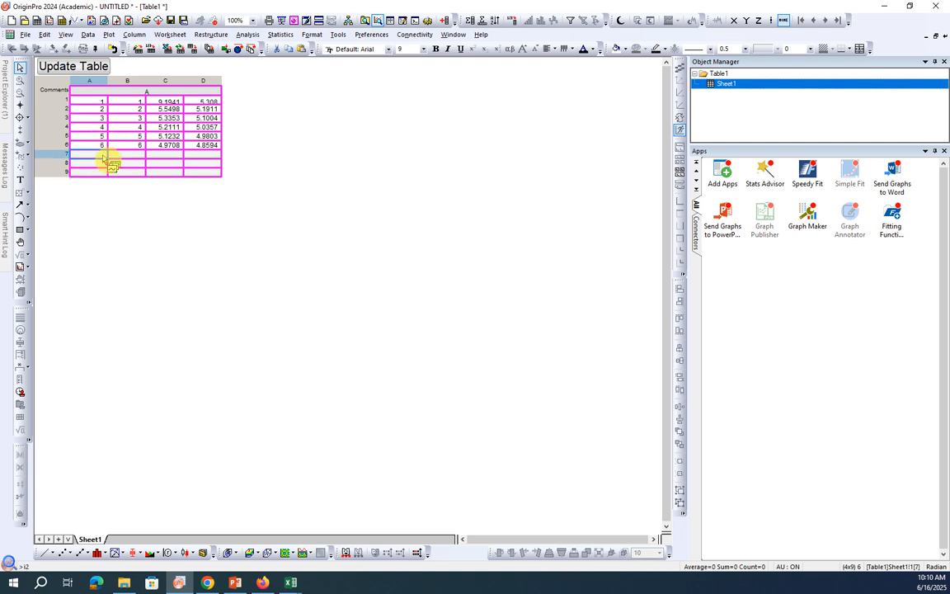
pyautogui.write('5')
pyautogui.press('Return')
pyautogui.write('5')
pyautogui.press('Return')
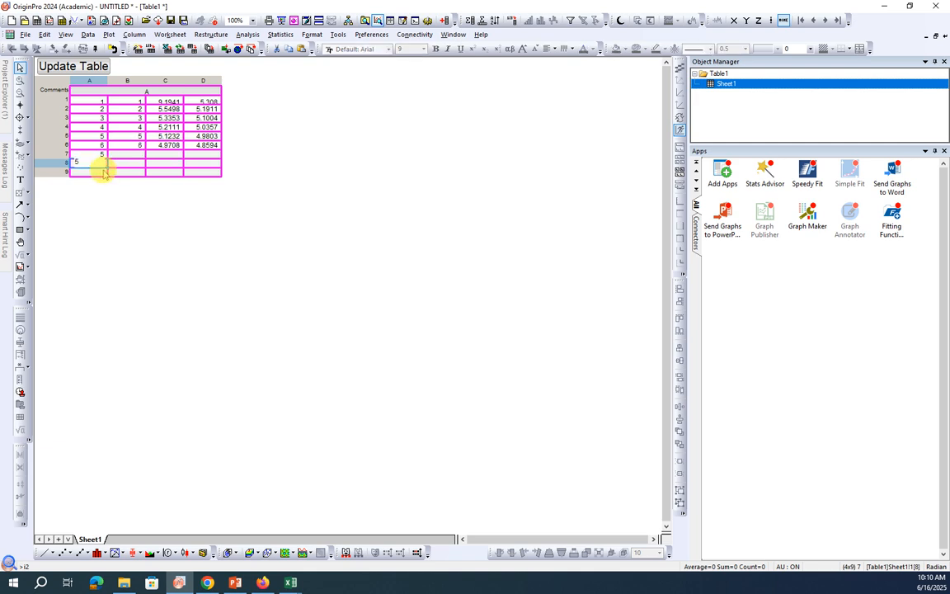
pyautogui.write('5')
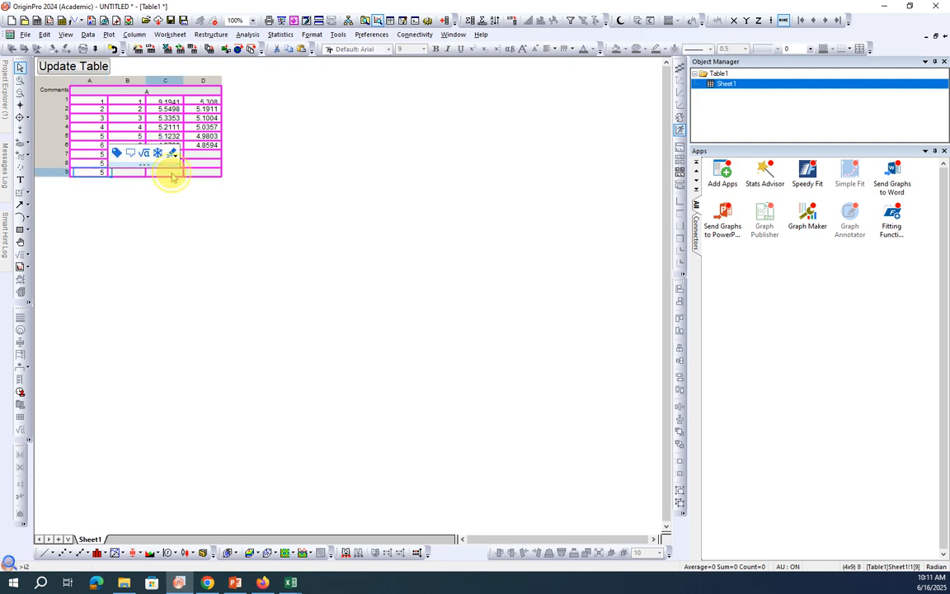
# Enter 8 in rows 9 and 7 of column C and 9 in row 8 of column D
pyautogui.click(170, 172)
pyautogui.write('8')
pyautogui.click(162, 154)
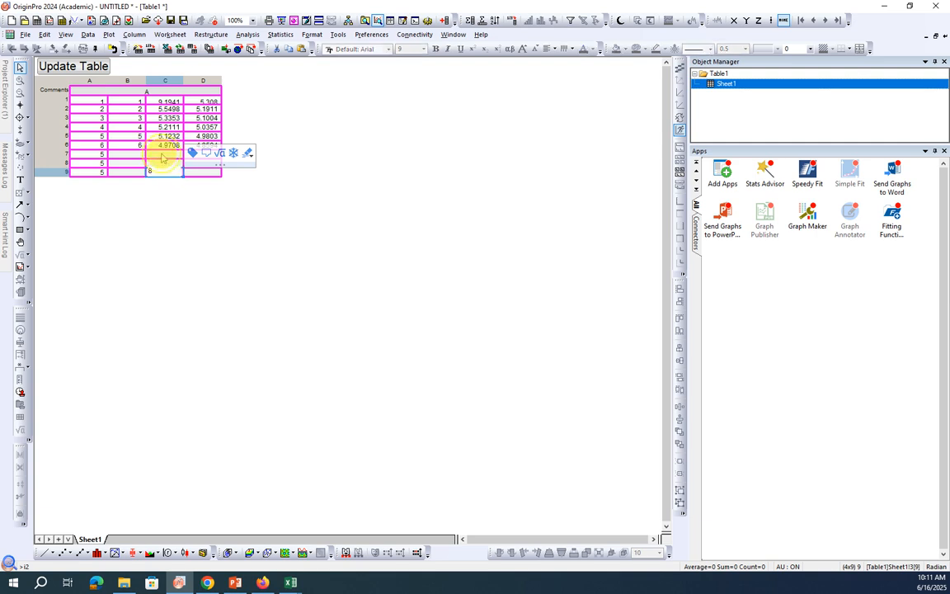
pyautogui.write('8')
pyautogui.click(199, 165)
pyautogui.write('9')
pyautogui.click(250, 180)
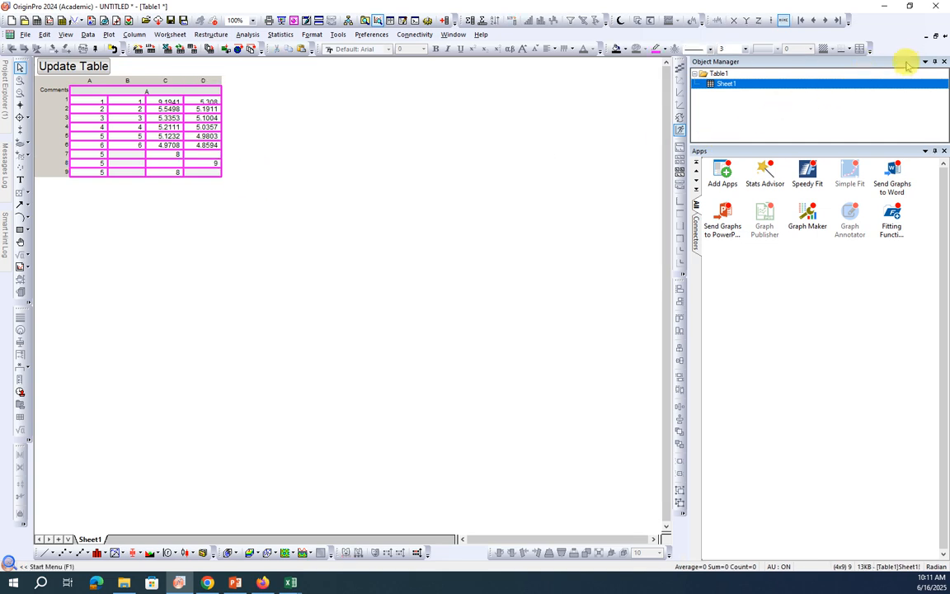
# Close the edited table worksheet to update the table in the graph and maximize Graph1 again
pyautogui.click(932, 37)
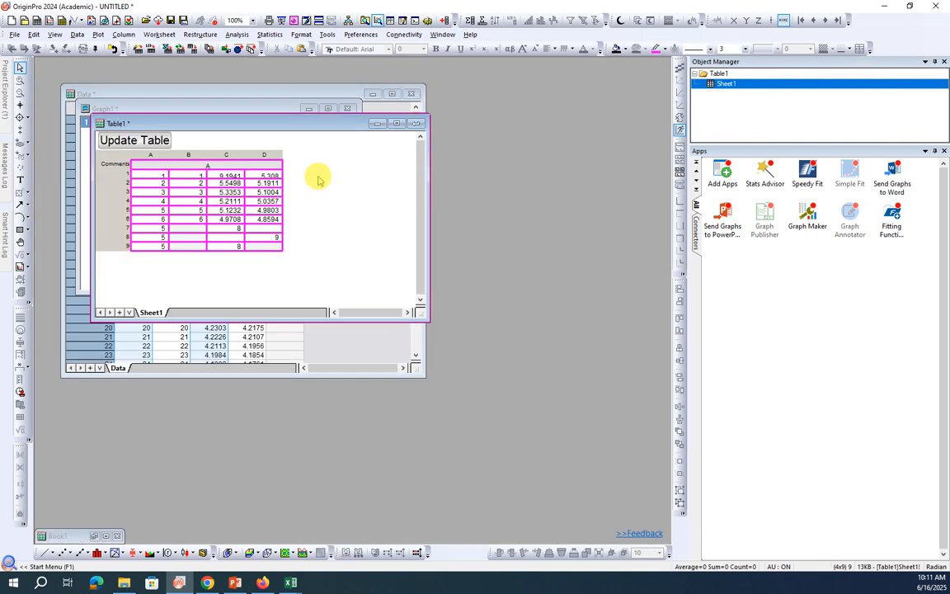
pyautogui.click(416, 123)
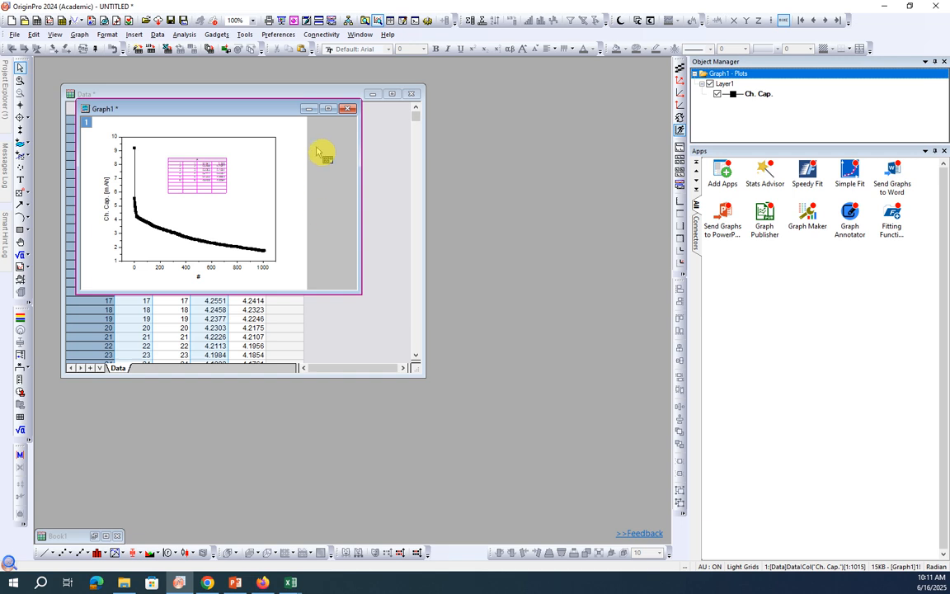
pyautogui.click(328, 108)
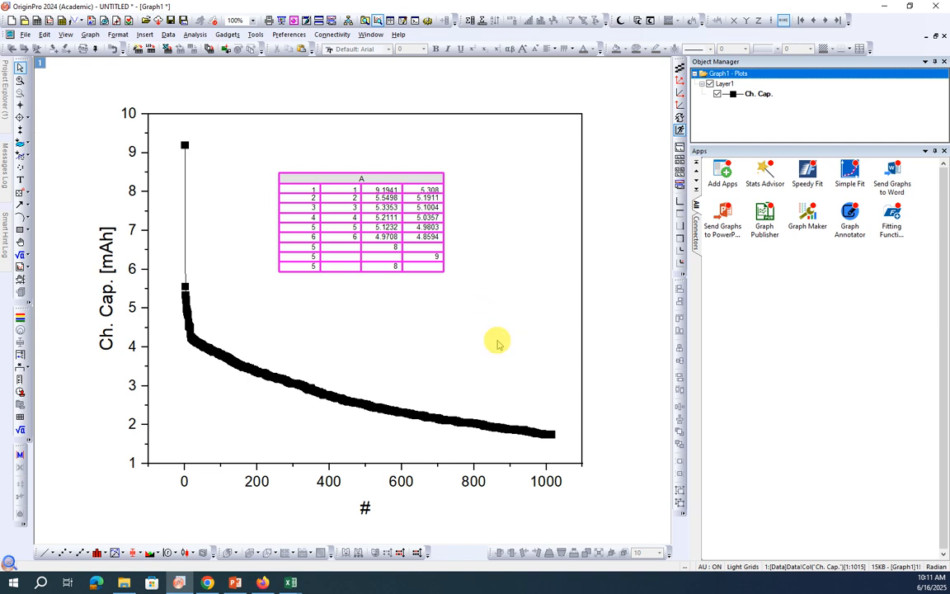
# Copy the graph with its table to the clipboard as a PNG image at 300 DPI and 100% size factor
pyautogui.rightClick(495, 339)
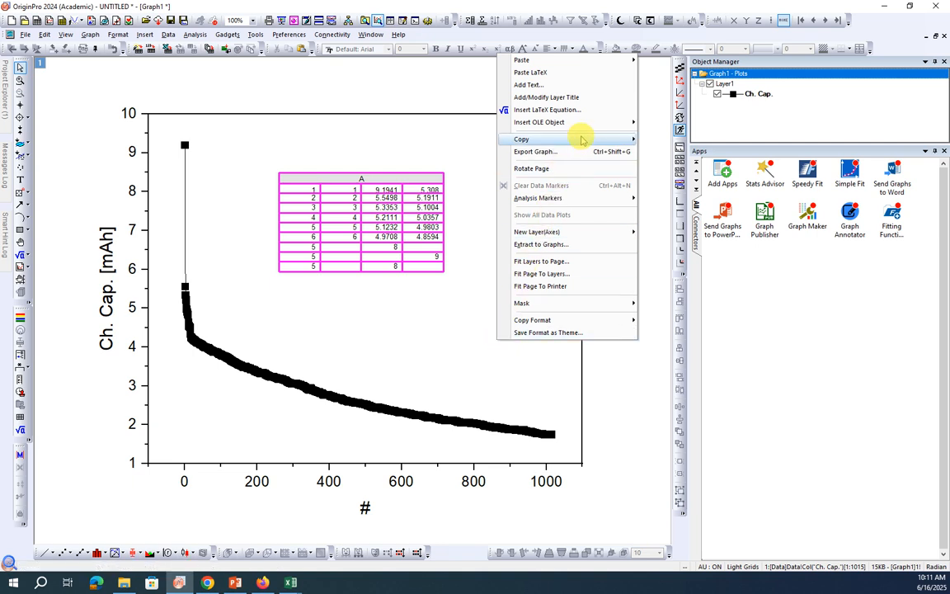
pyautogui.moveTo(581, 140)
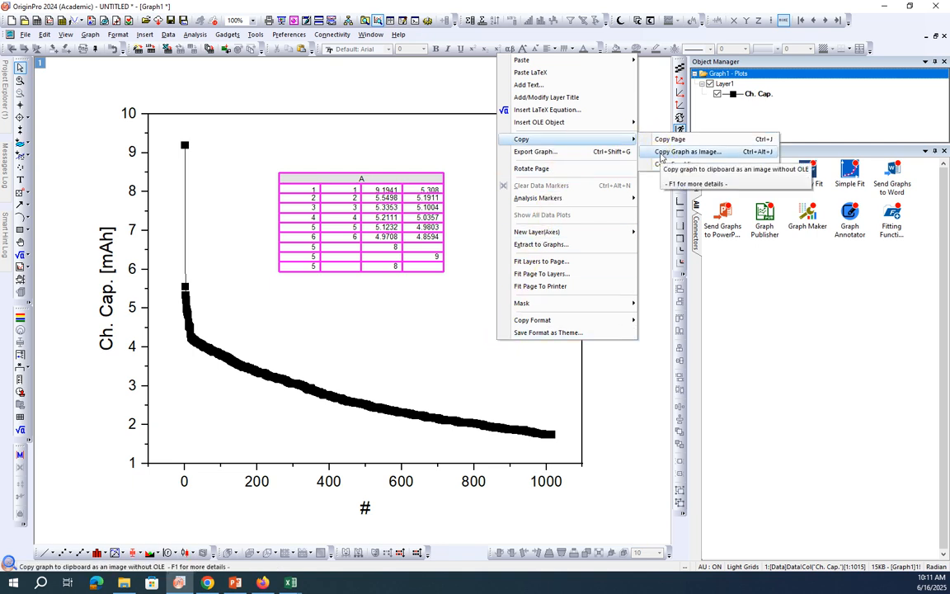
pyautogui.click(663, 154)
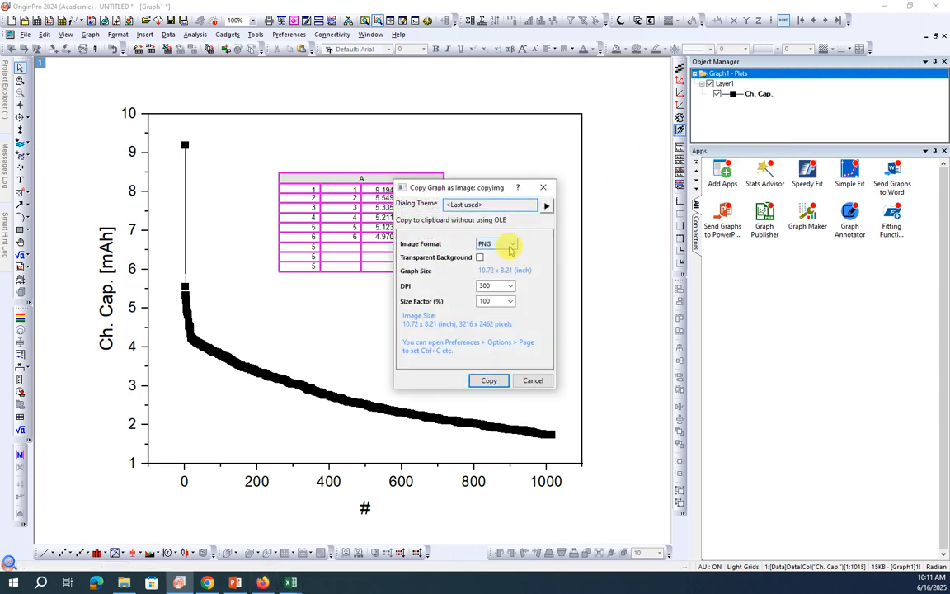
pyautogui.click(489, 380)
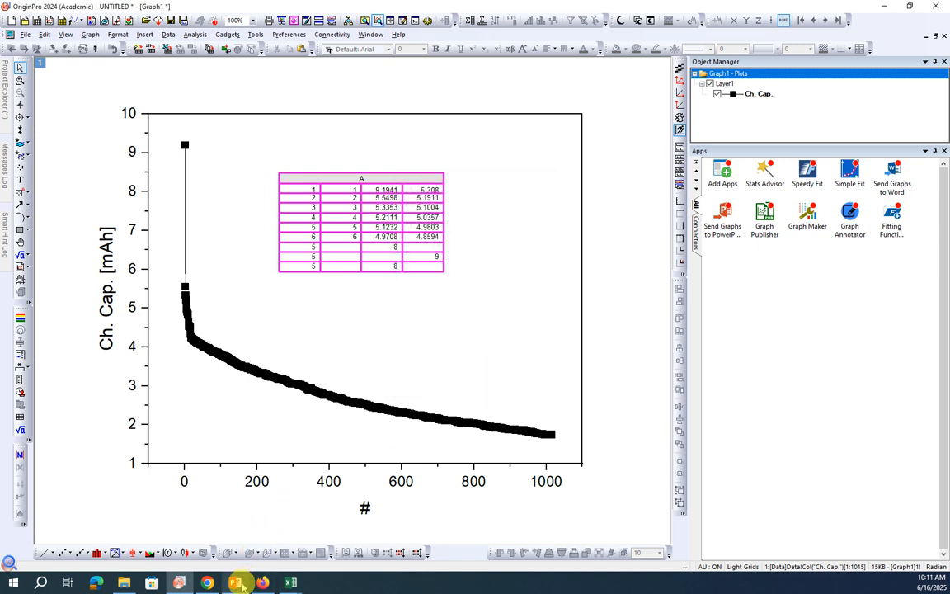
# Switch to the Origin presentation in PowerPoint and paste the copied graph image onto the title slide
pyautogui.click(236, 583)
pyautogui.rightClick(219, 379)
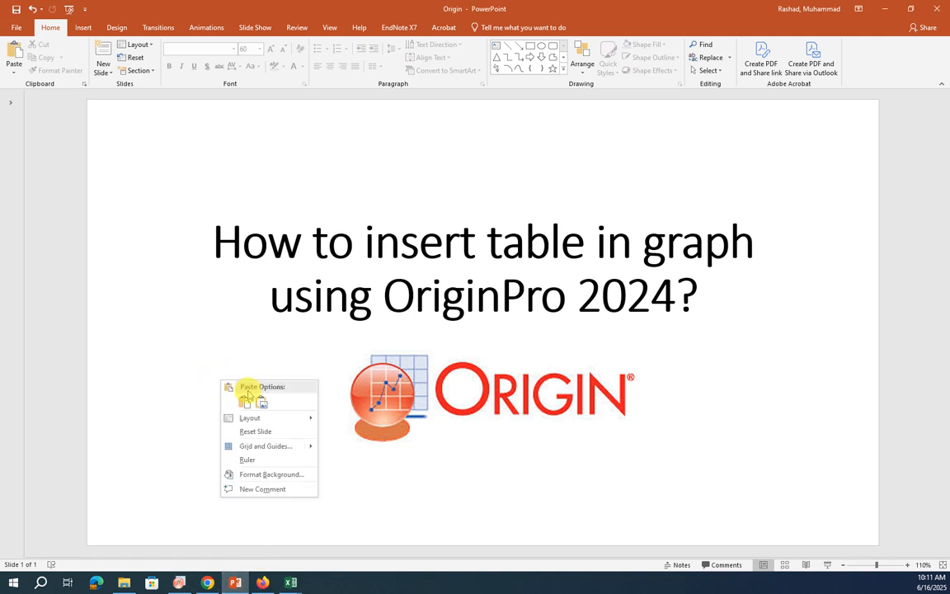